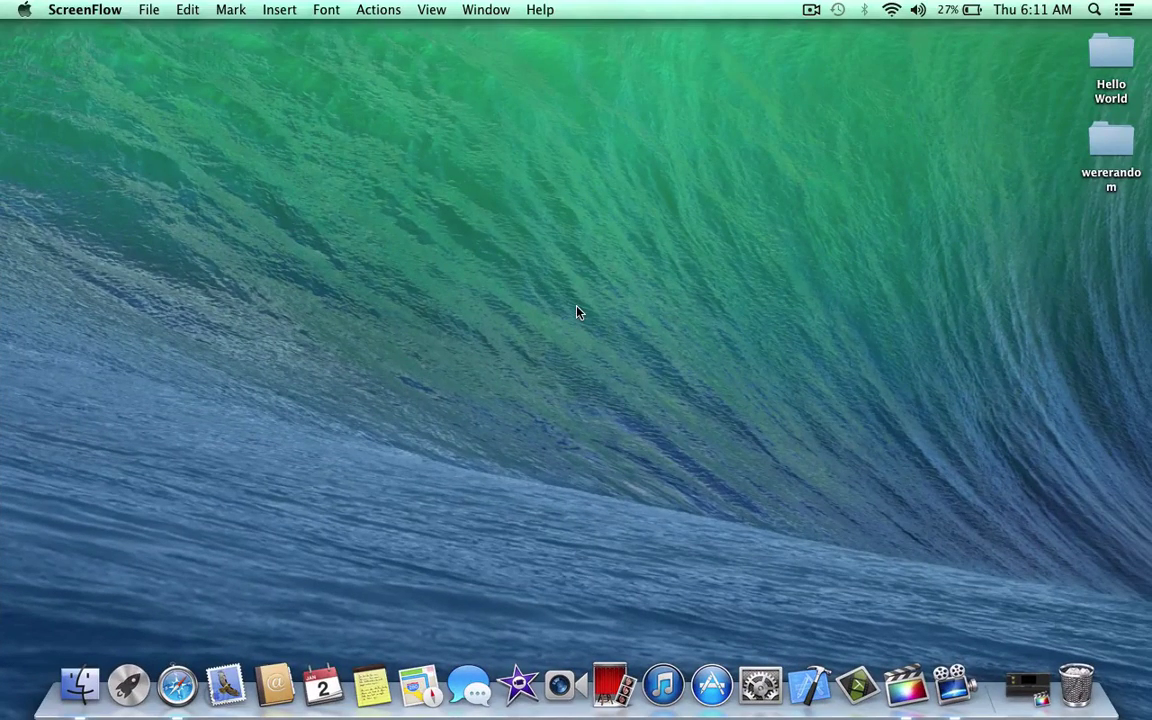
Launch Final Cut Pro from the Dock so the empty Untitled Project 3 opens.
{"action": "left_click", "coordinate": [428, 280]}
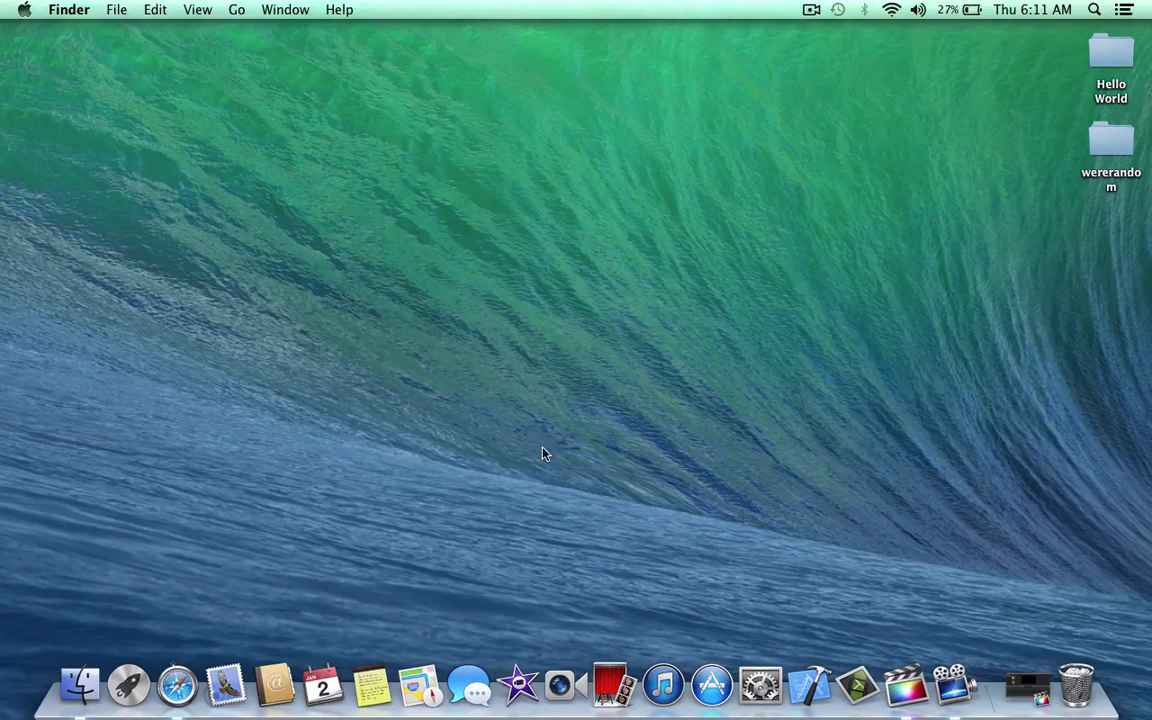
{"action": "left_click", "coordinate": [905, 688]}
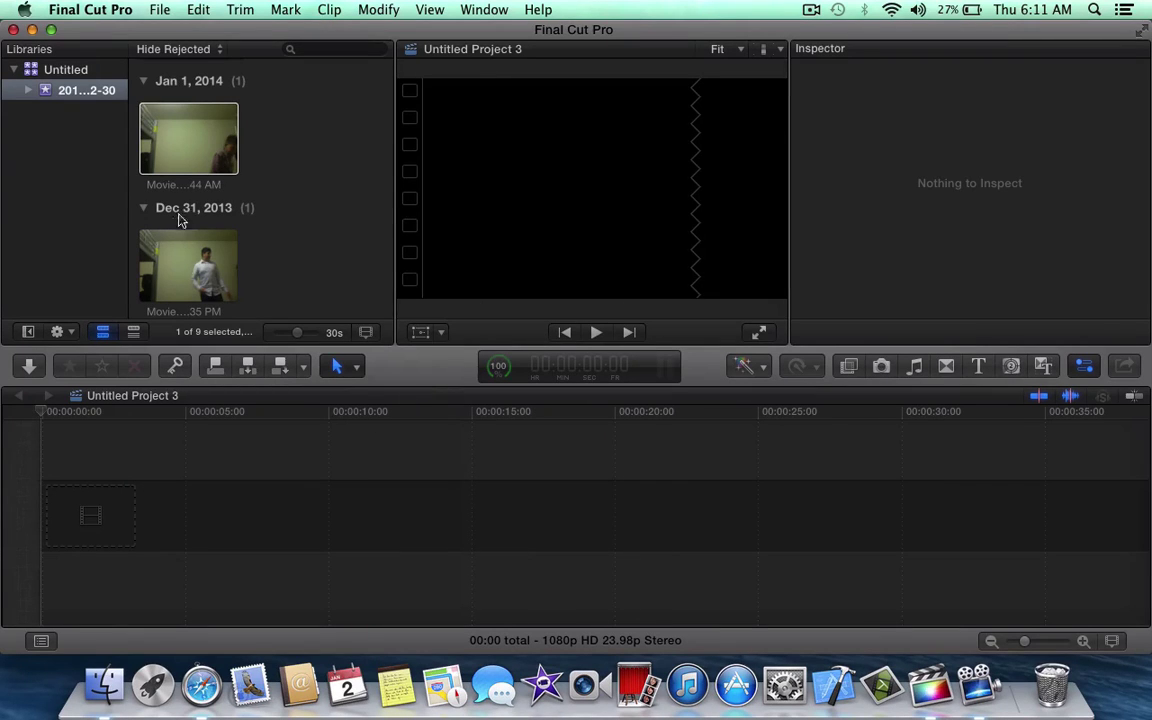
Preview the Jan 1, 2014 clip 'Movie on 1-1-14 at 12.44 AM', briefly opening and closing Media Import.
{"action": "scroll", "coordinate": [228, 215], "scroll_direction": "down", "scroll_amount": 5}
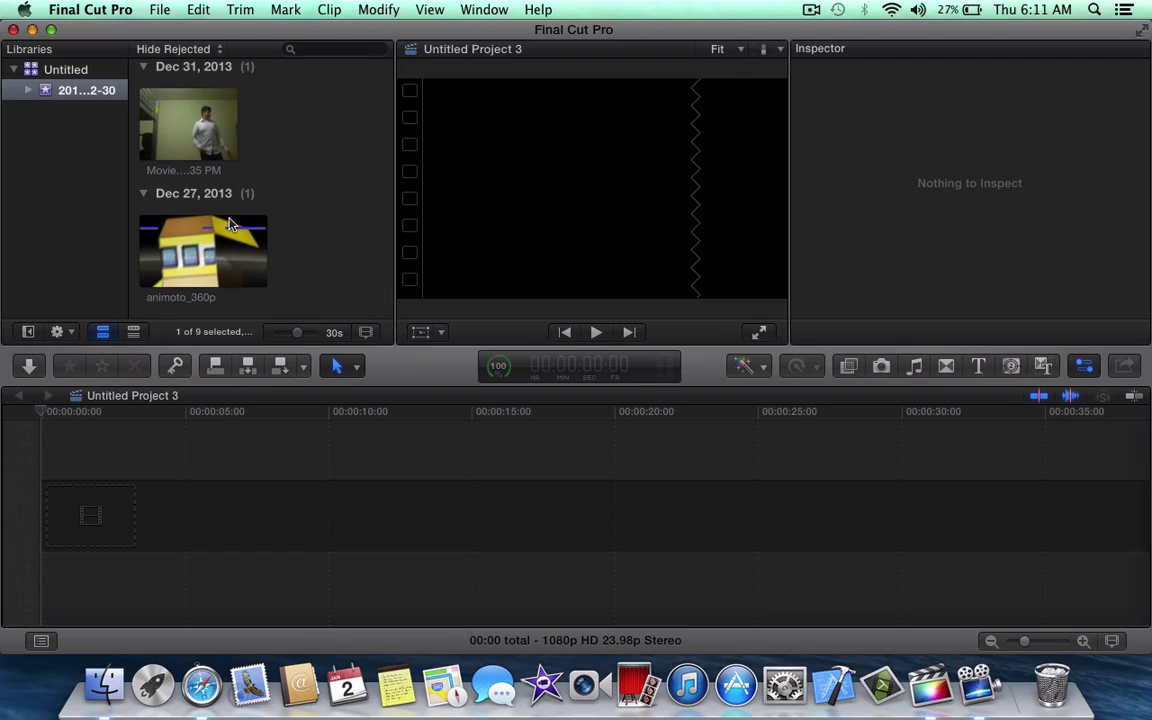
{"action": "scroll", "coordinate": [228, 224], "scroll_direction": "up", "scroll_amount": 8}
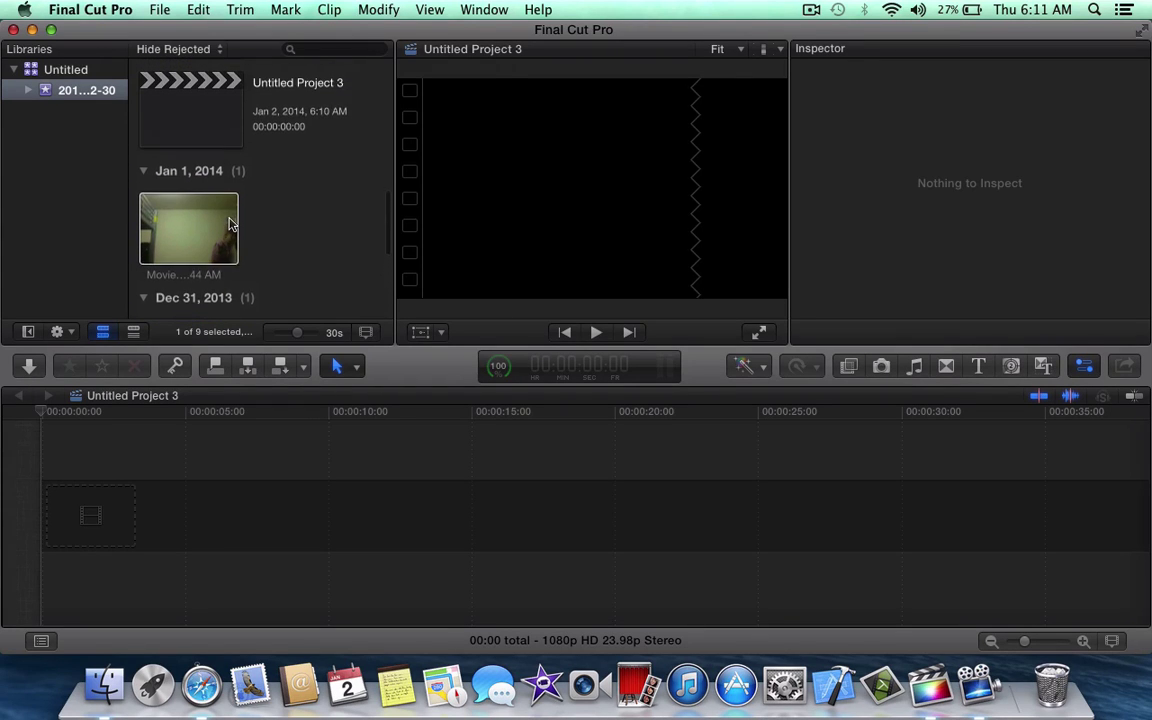
{"action": "scroll", "coordinate": [228, 224], "scroll_direction": "up", "scroll_amount": 1}
{"action": "left_click", "coordinate": [233, 225]}
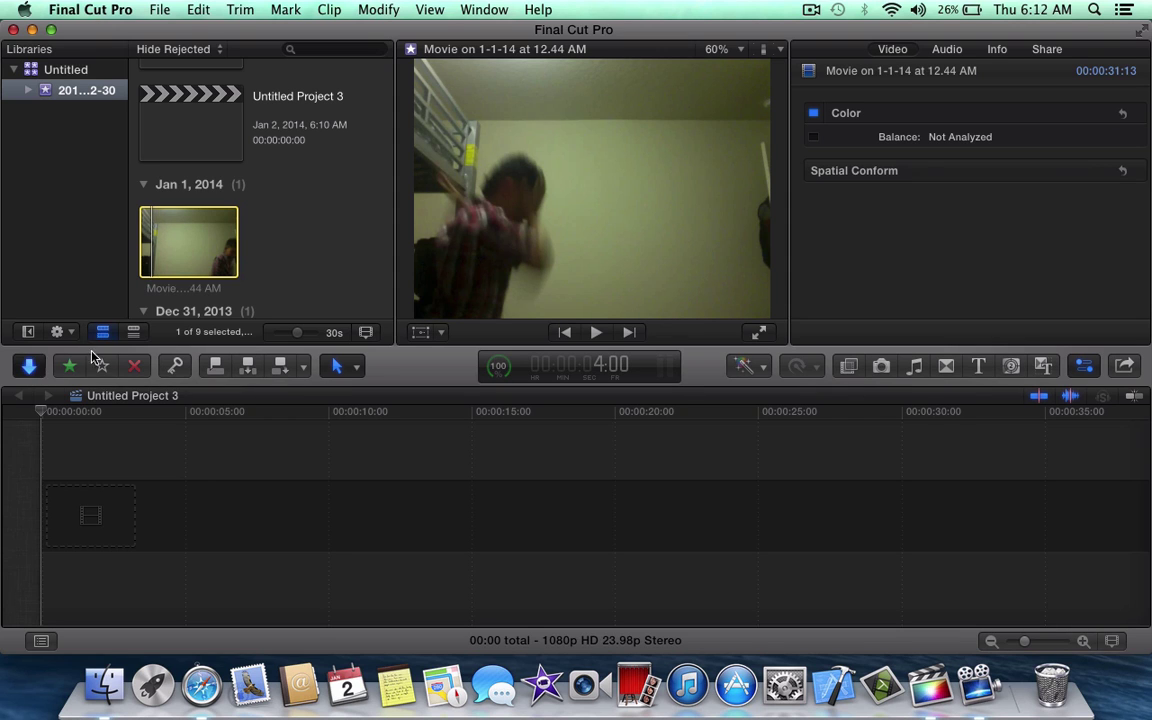
{"action": "key", "text": "super+i"}
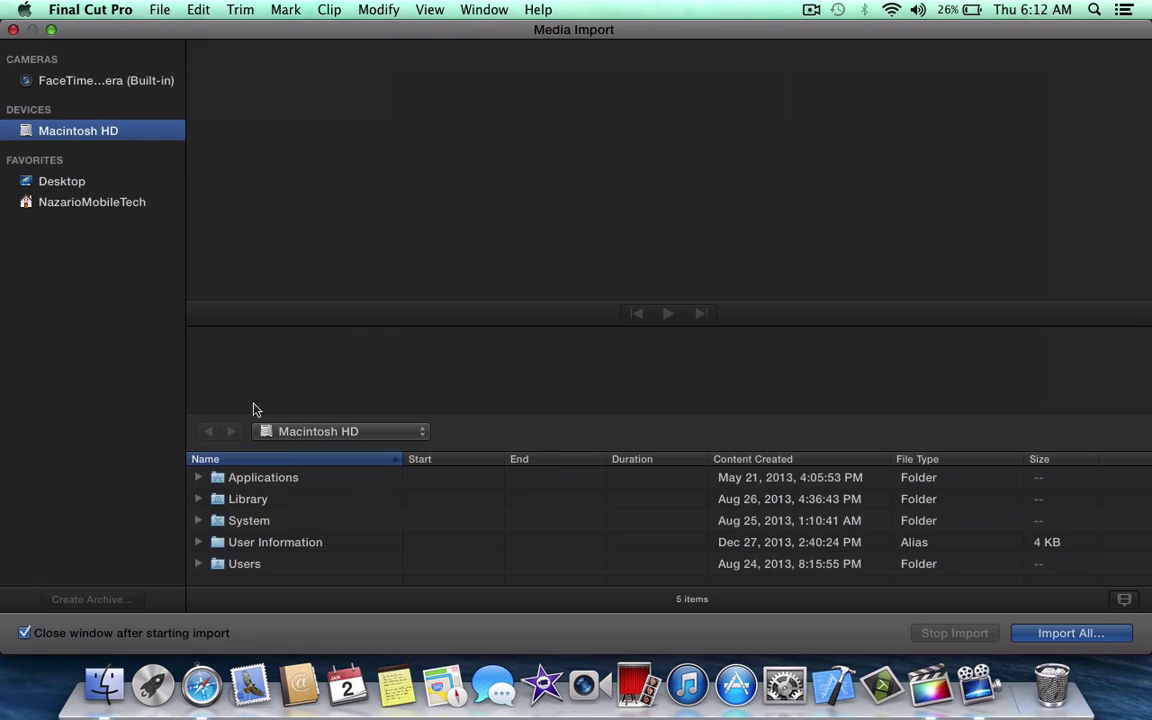
{"action": "left_click", "coordinate": [13, 30]}
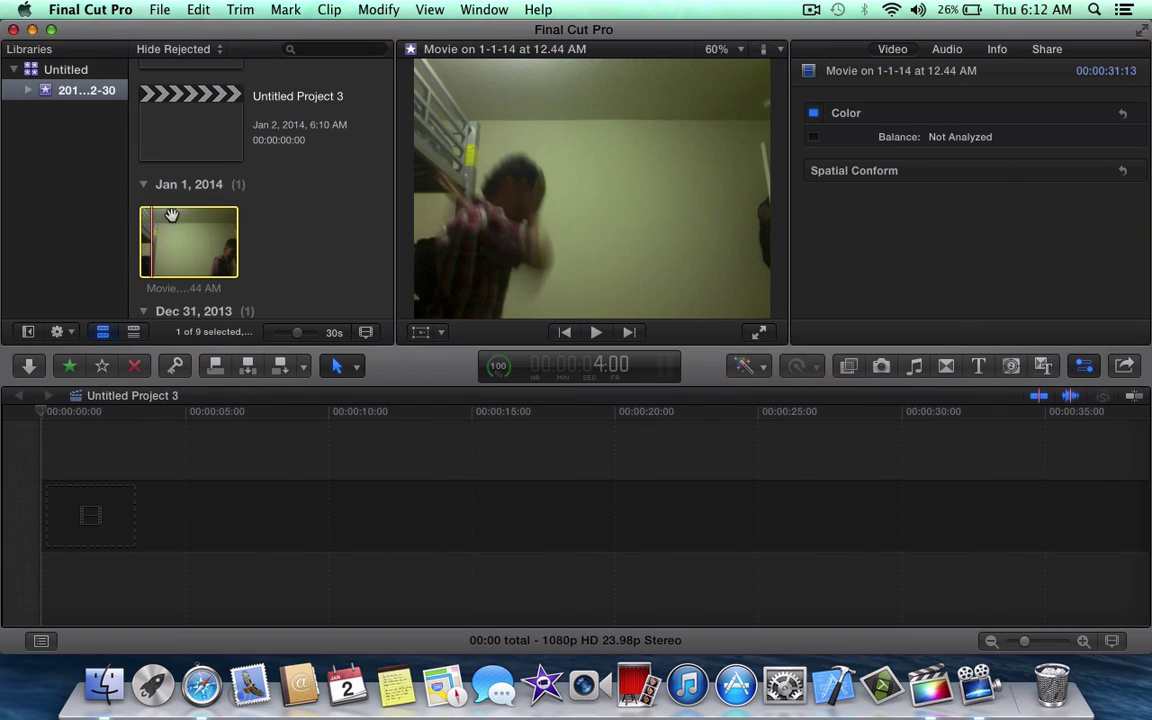
Drag the Jan 1 clip into the timeline and set the project to 1080p HD, 1920x1080, 23.98p.
{"action": "left_click_drag", "start_coordinate": [176, 314], "coordinate": [105, 525]}
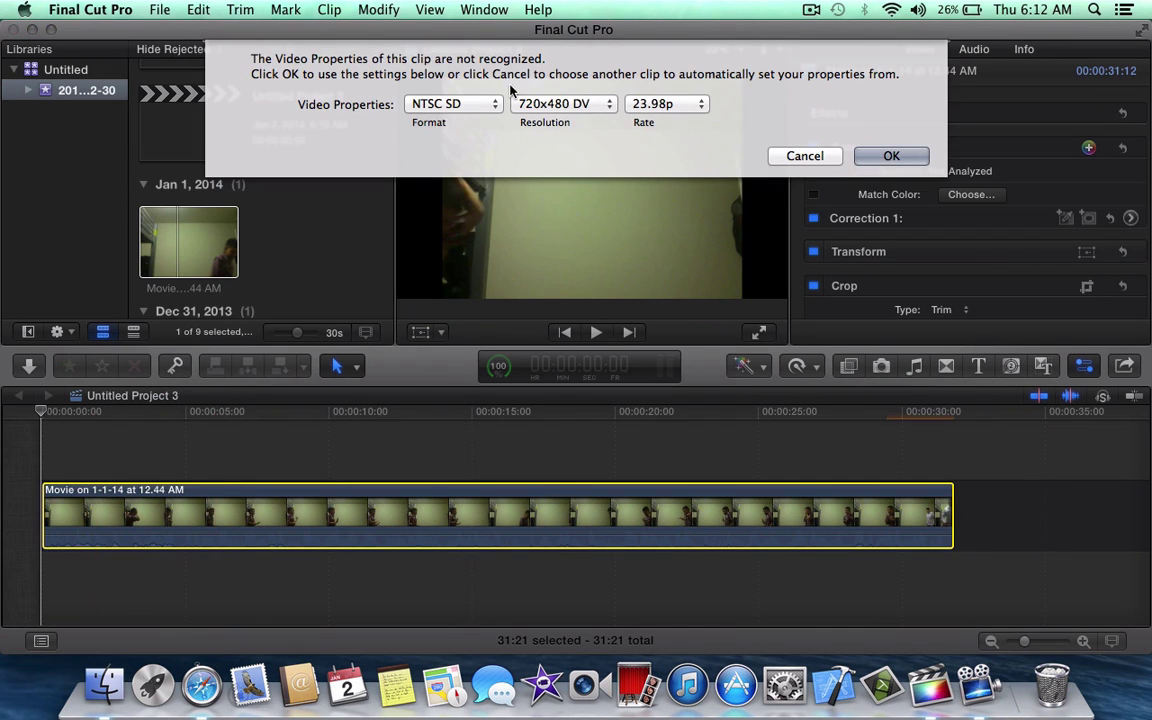
{"action": "left_click", "coordinate": [450, 102]}
{"action": "left_click", "coordinate": [441, 55]}
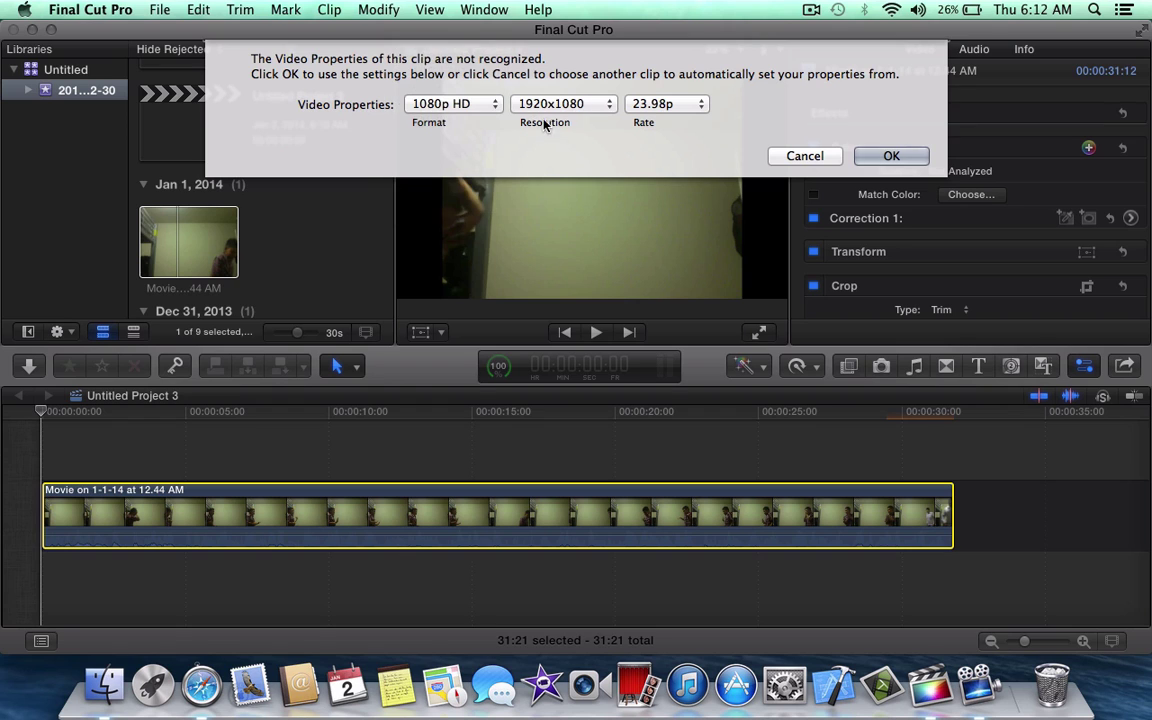
{"action": "left_click", "coordinate": [887, 156]}
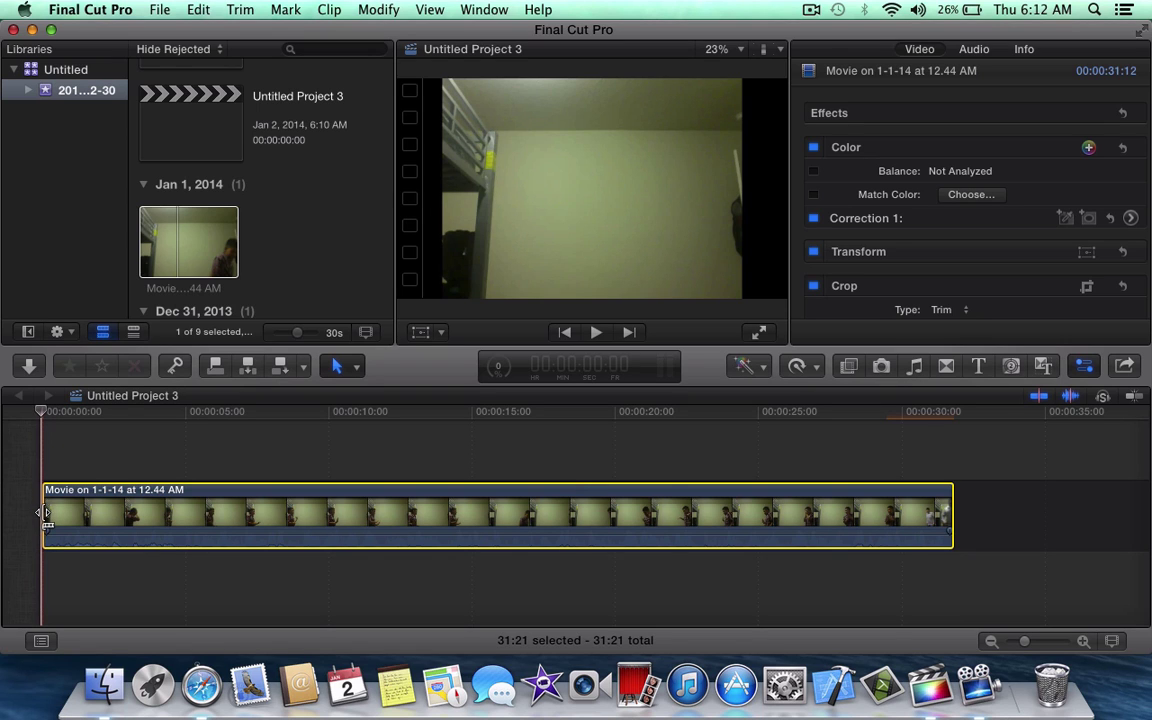
Mute the sound, play the clip and park the playhead near 4 seconds.
{"action": "key", "text": "XF86AudioMute"}
{"action": "key", "text": "space"}
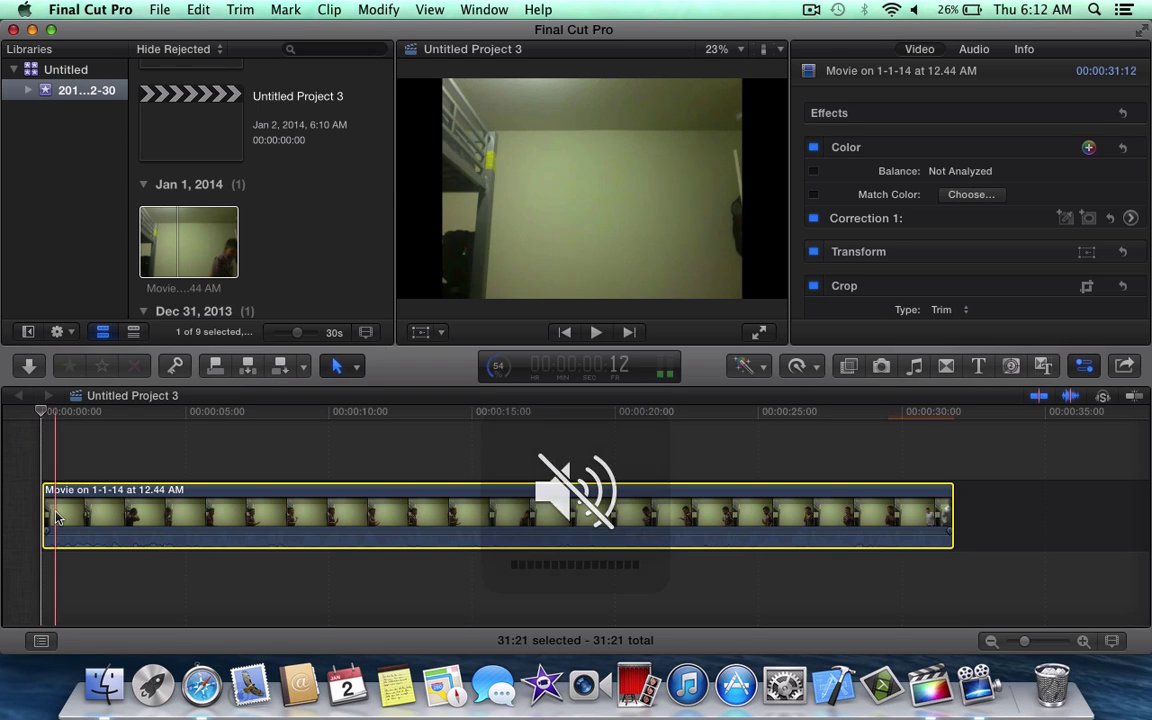
{"action": "left_click", "coordinate": [156, 528]}
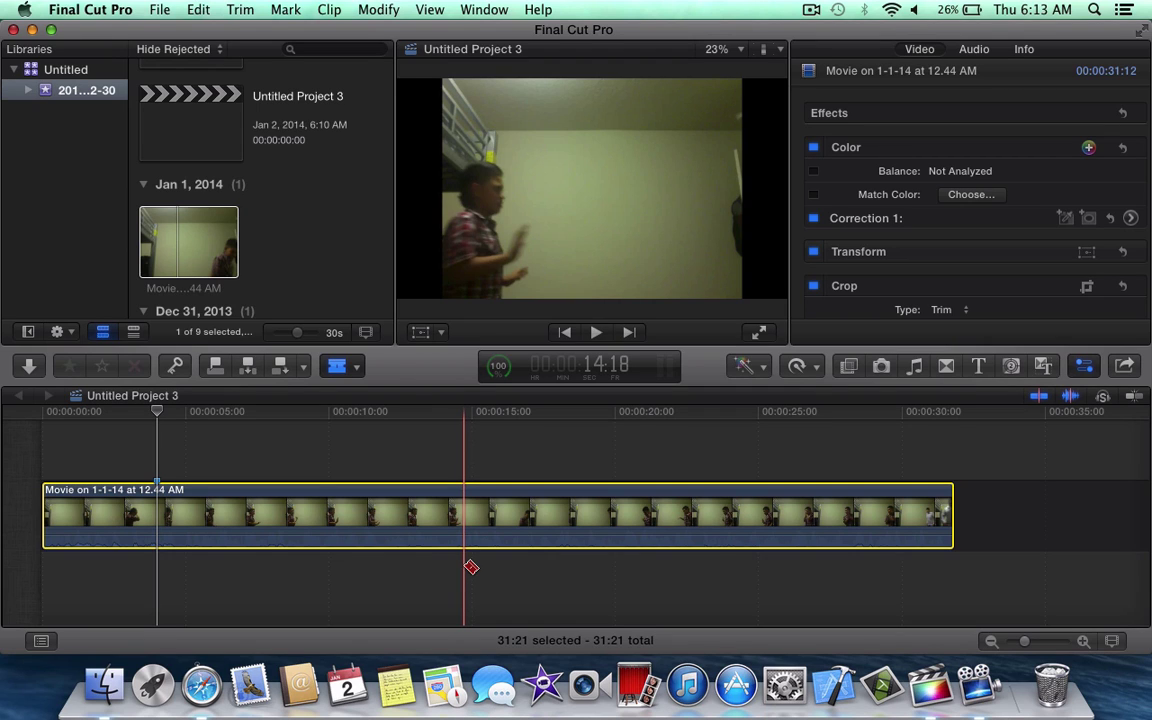
Blade the clip at about 14:18 and again near 18 seconds.
{"action": "left_click", "coordinate": [468, 565]}
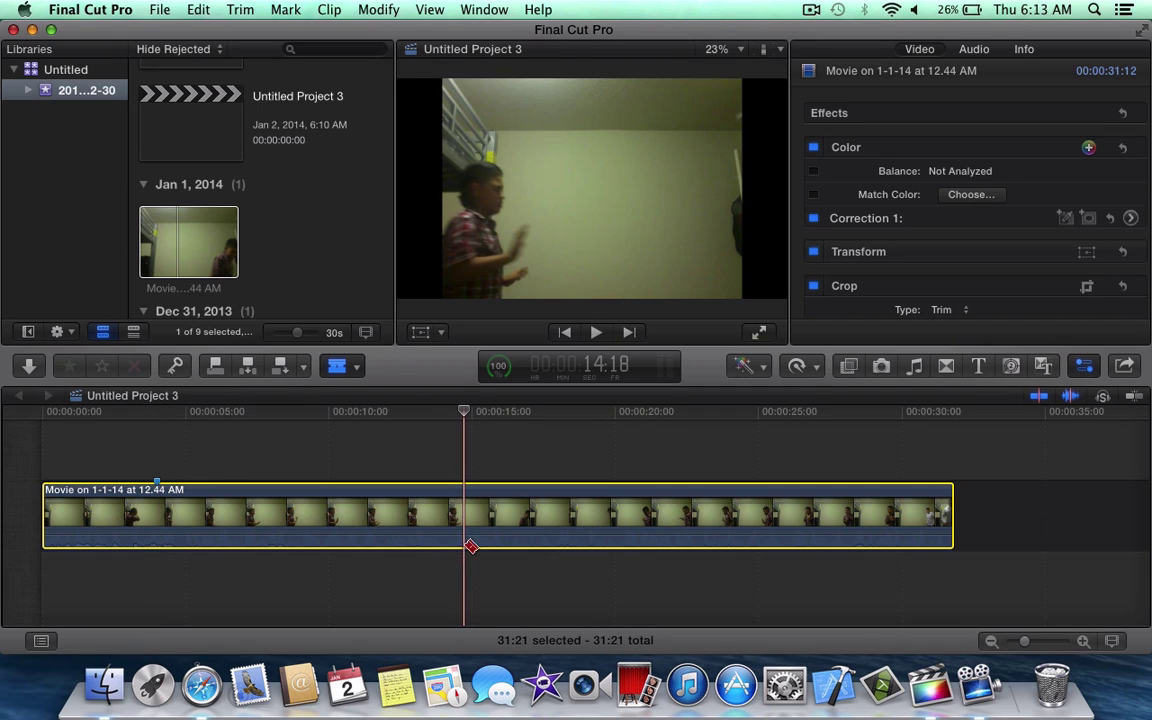
{"action": "left_click", "coordinate": [468, 535]}
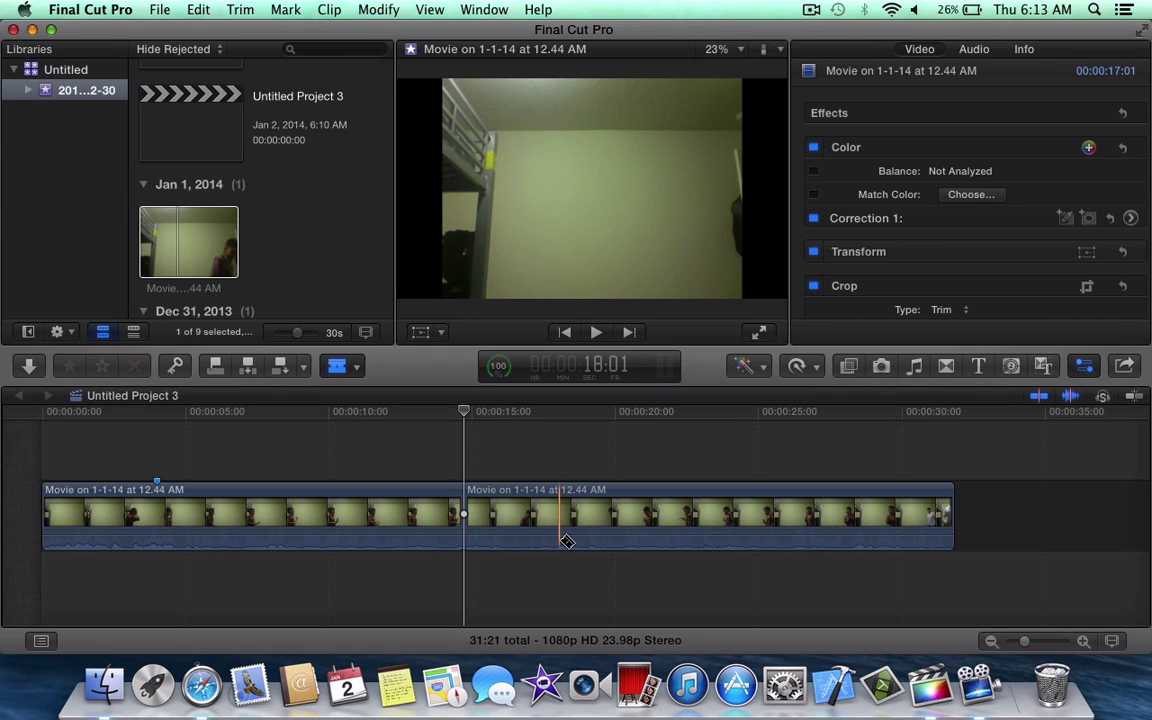
{"action": "left_click", "coordinate": [560, 541]}
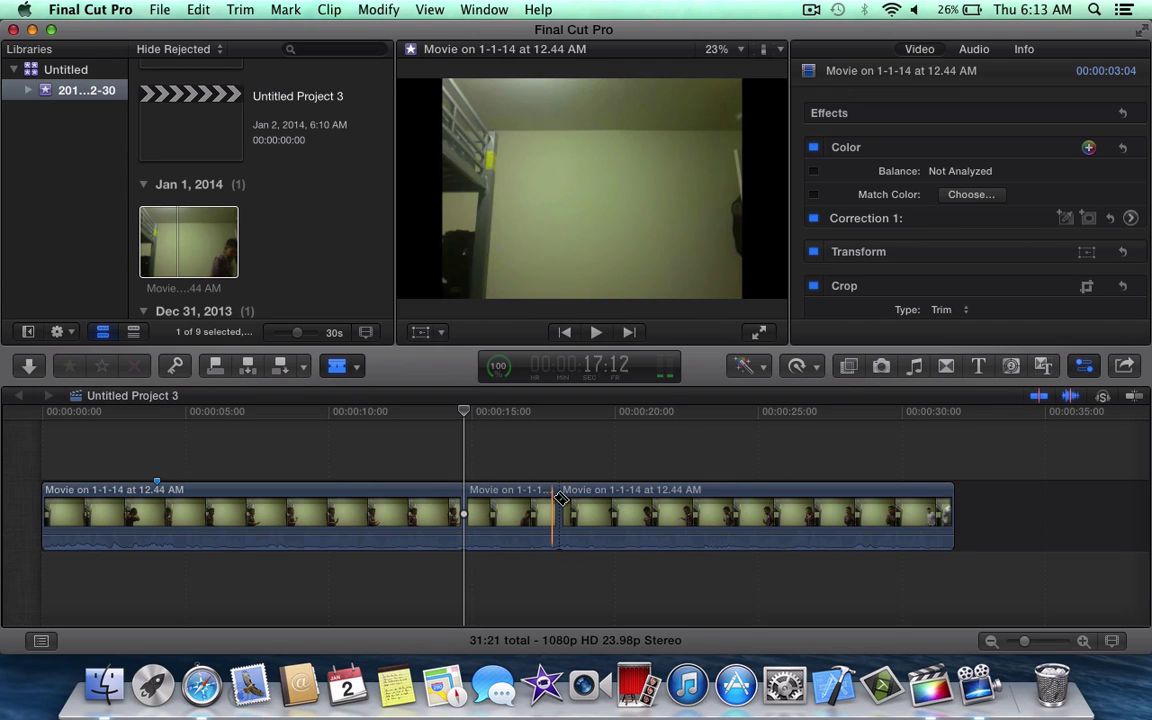
Delete the short middle piece of the clip, around 15–17 seconds.
{"action": "key", "text": "a"}
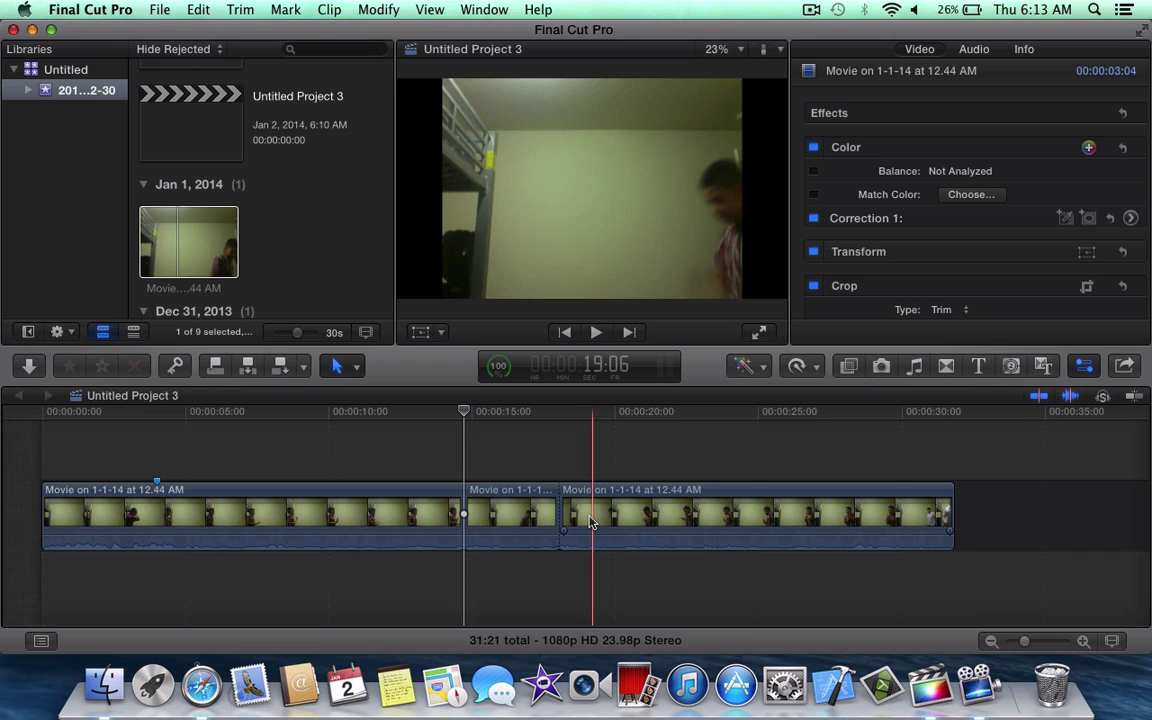
{"action": "left_click", "coordinate": [591, 521]}
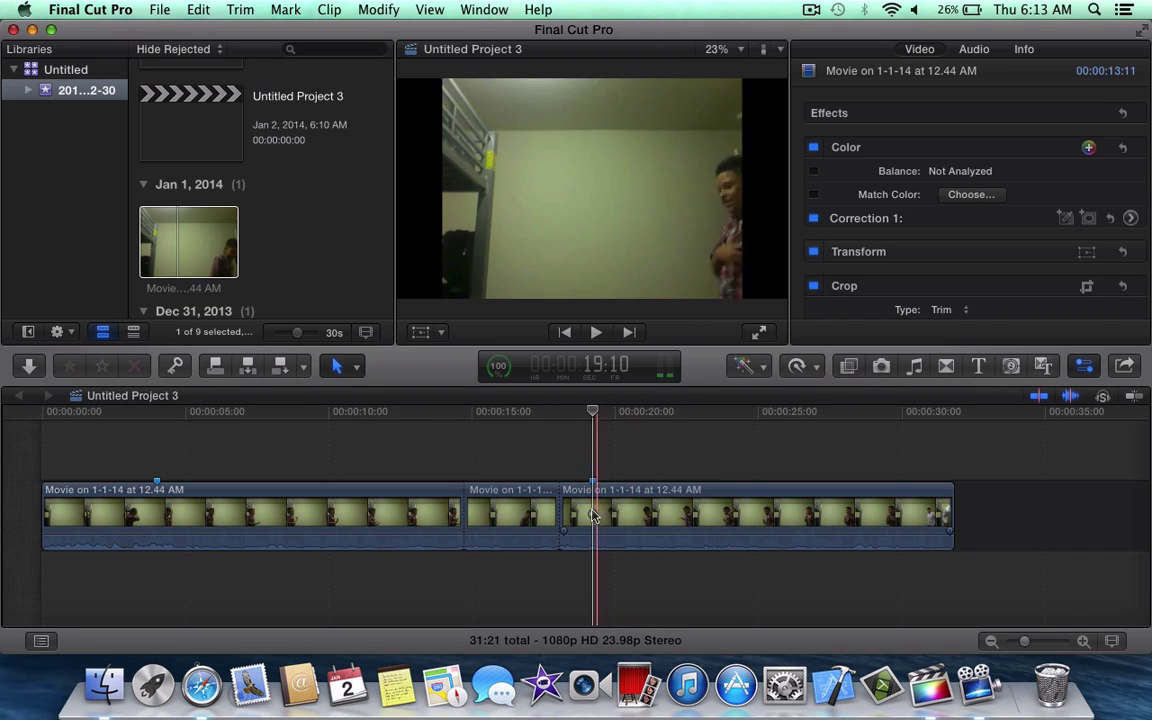
{"action": "left_click", "coordinate": [527, 490]}
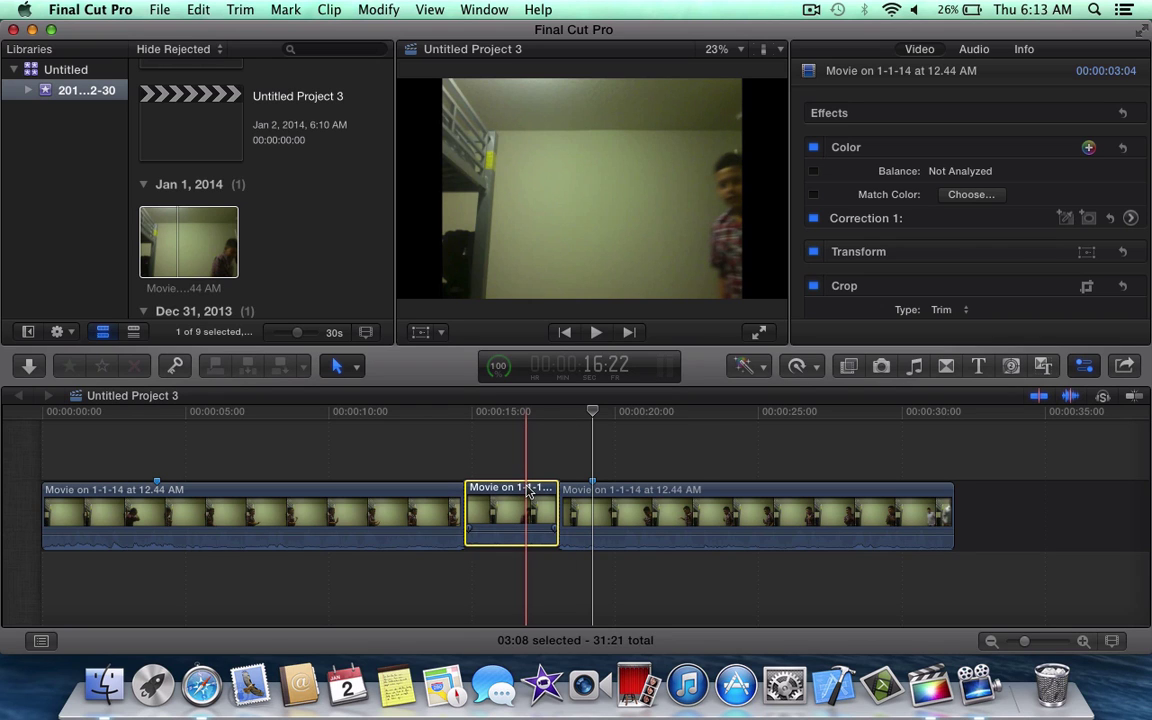
{"action": "key", "text": "Delete"}
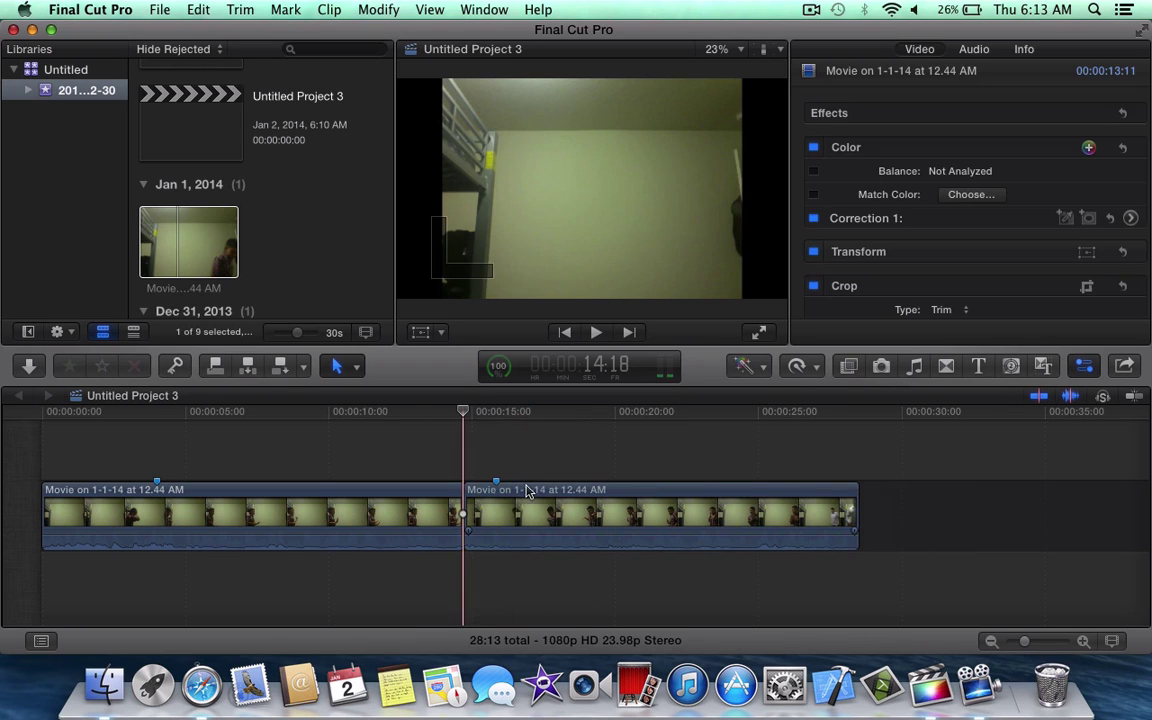
Cut the clip near its end and delete the leftover tail piece.
{"action": "key", "text": "b"}
{"action": "left_click", "coordinate": [766, 532]}
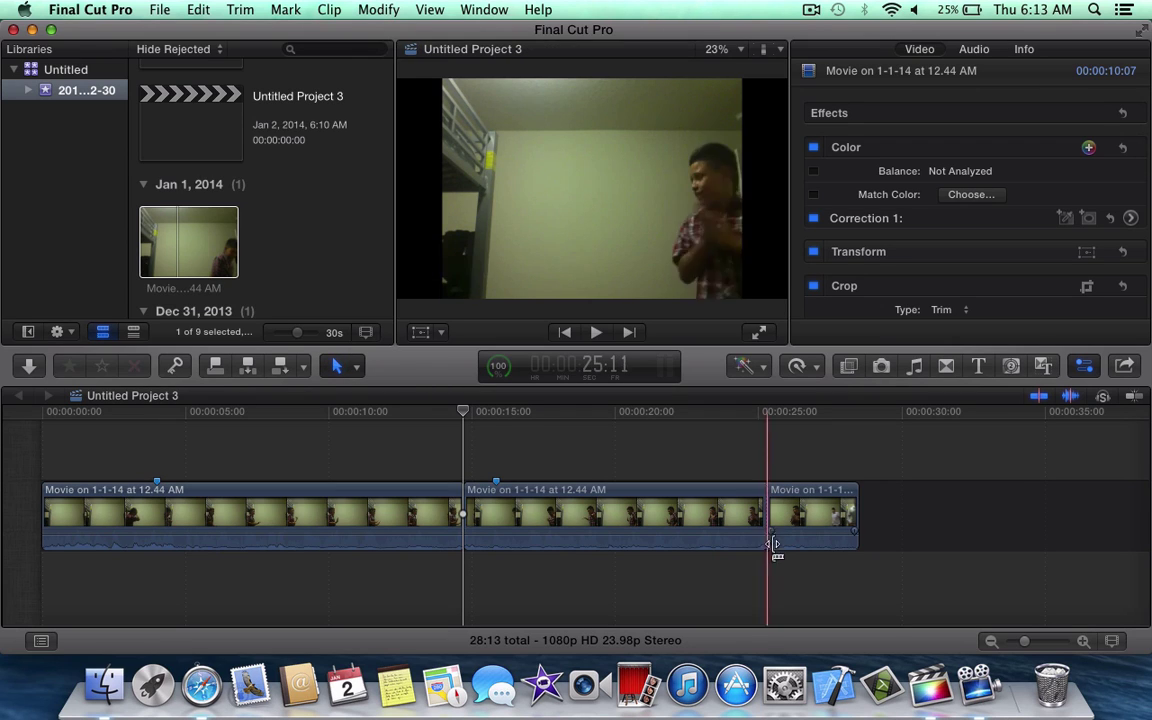
{"action": "left_click", "coordinate": [808, 495]}
{"action": "key", "text": "Delete"}
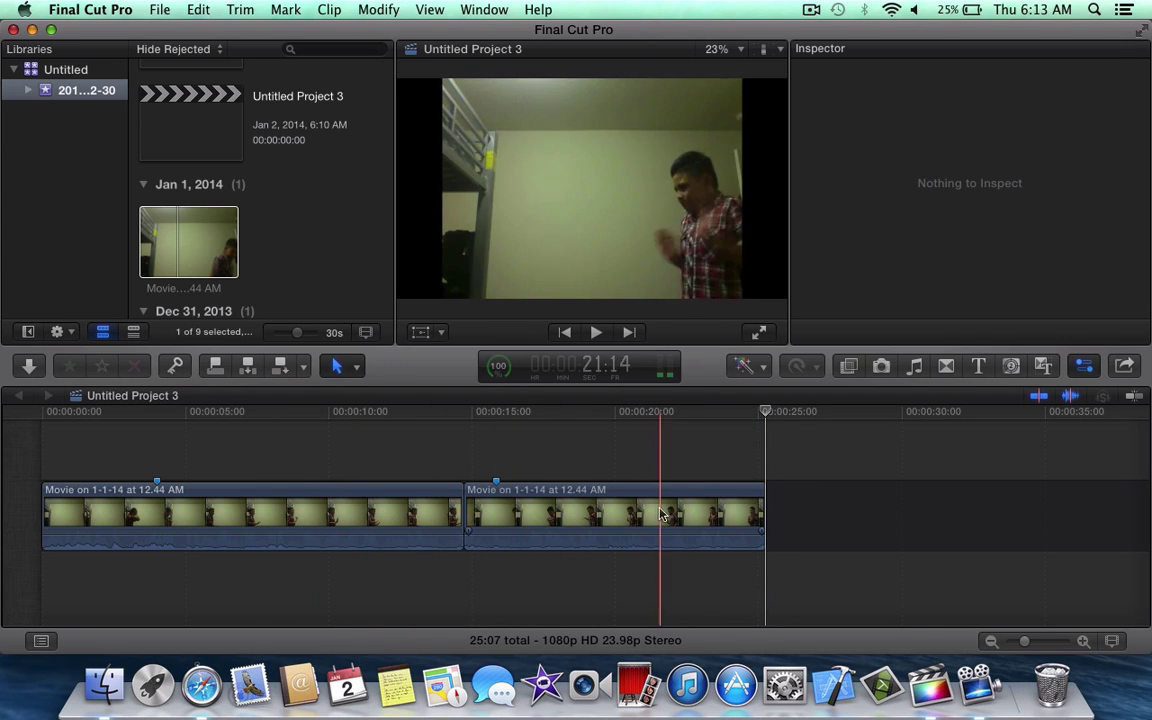
Connect the 10:13 second clip above the first, overlapping from just under 3 seconds.
{"action": "left_click_drag", "start_coordinate": [614, 490], "coordinate": [277, 468]}
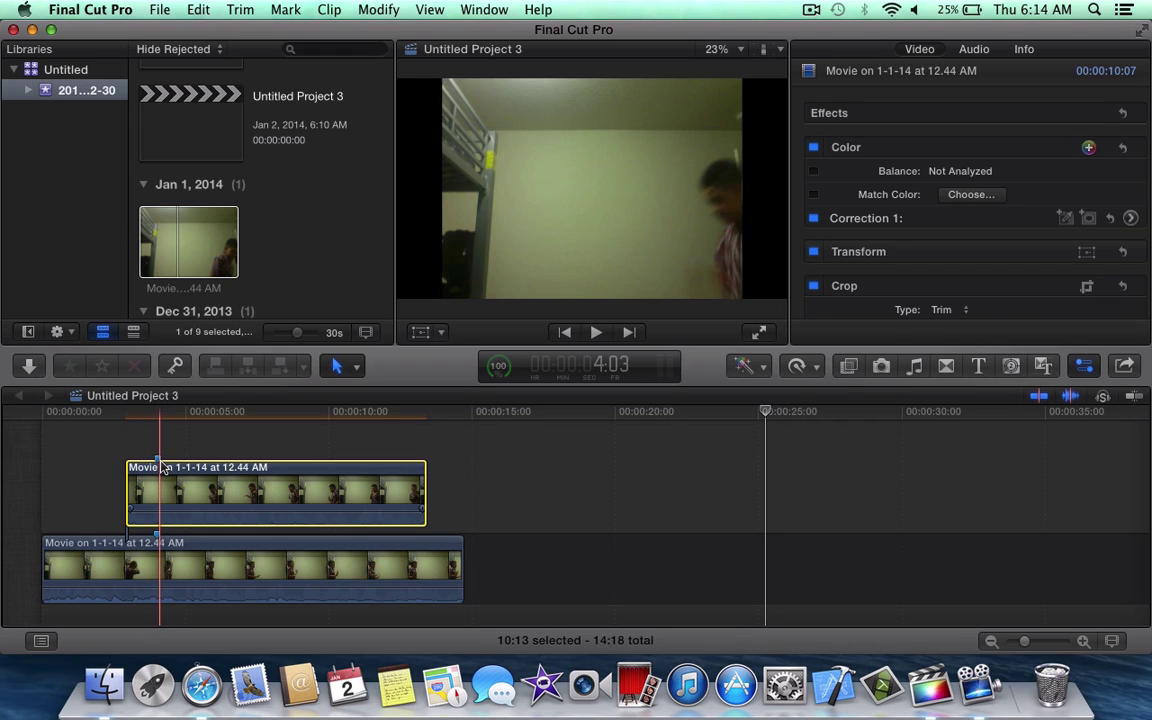
{"action": "key", "text": "Left"}
{"action": "key", "text": "Left"}
{"action": "key", "text": "Left"}
{"action": "key", "text": "Right"}
{"action": "key", "text": "Right"}
{"action": "key", "text": "Right"}
{"action": "key", "text": "Left"}
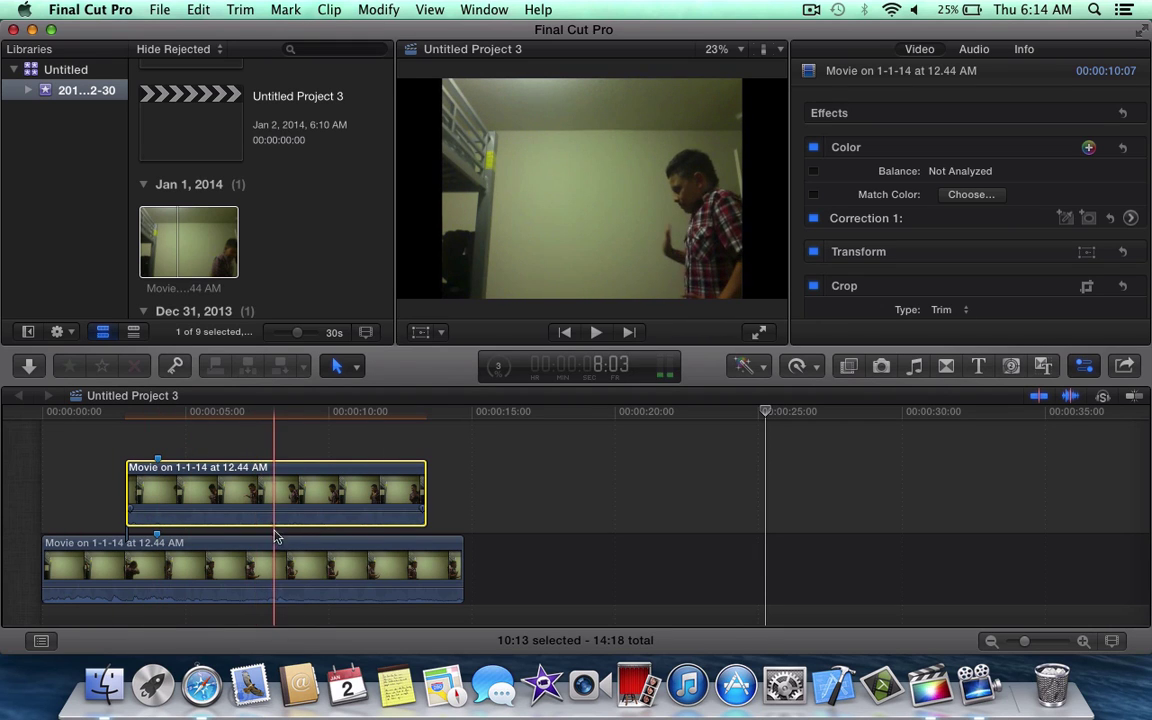
{"action": "right_click", "coordinate": [278, 568]}
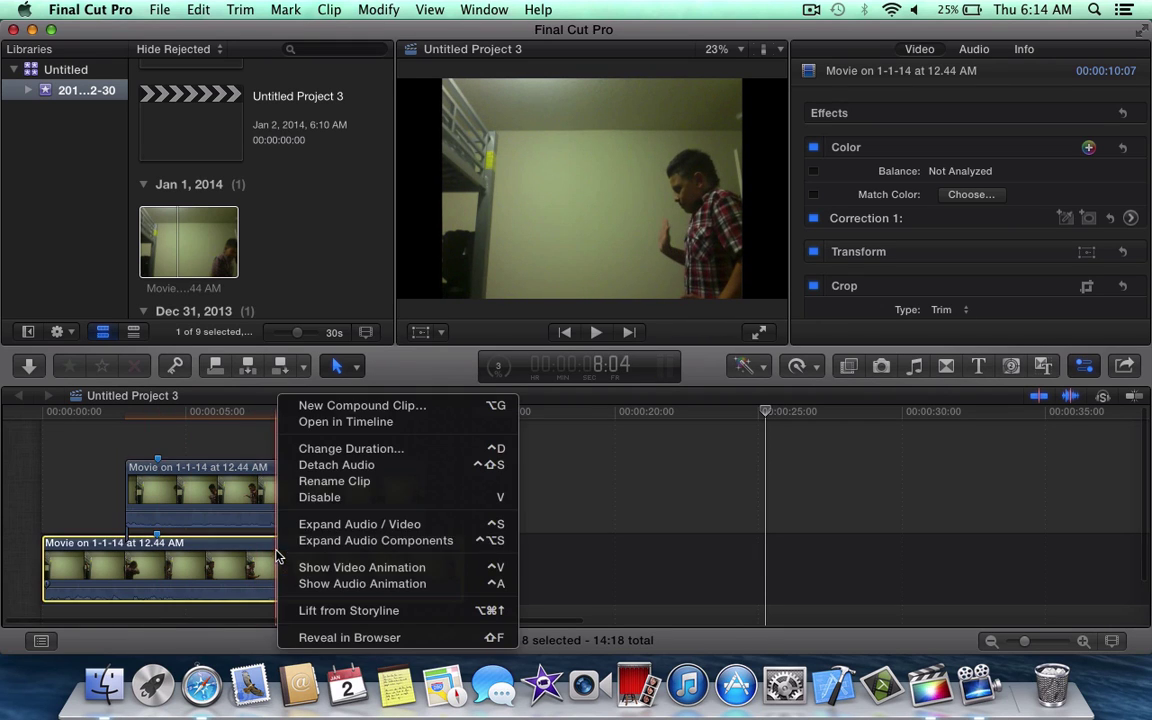
{"action": "left_click", "coordinate": [255, 444]}
{"action": "left_click", "coordinate": [504, 470]}
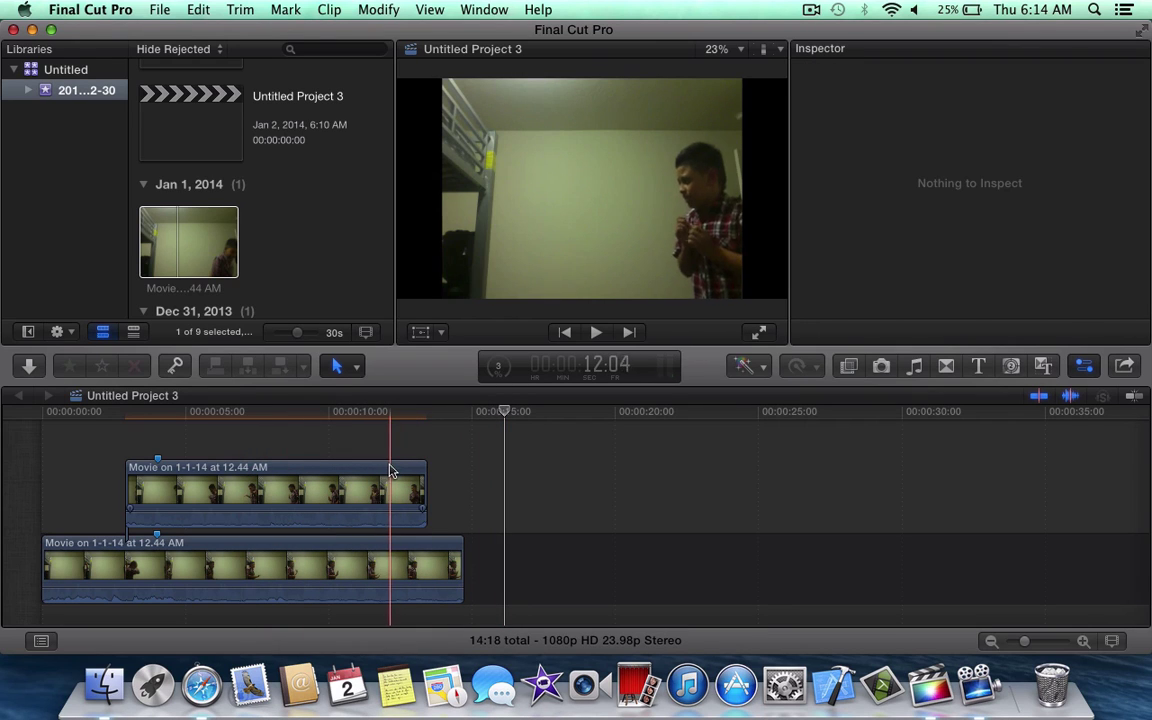
Give the upper clip a 287 px left crop in the Video Inspector.
{"action": "left_click", "coordinate": [390, 470]}
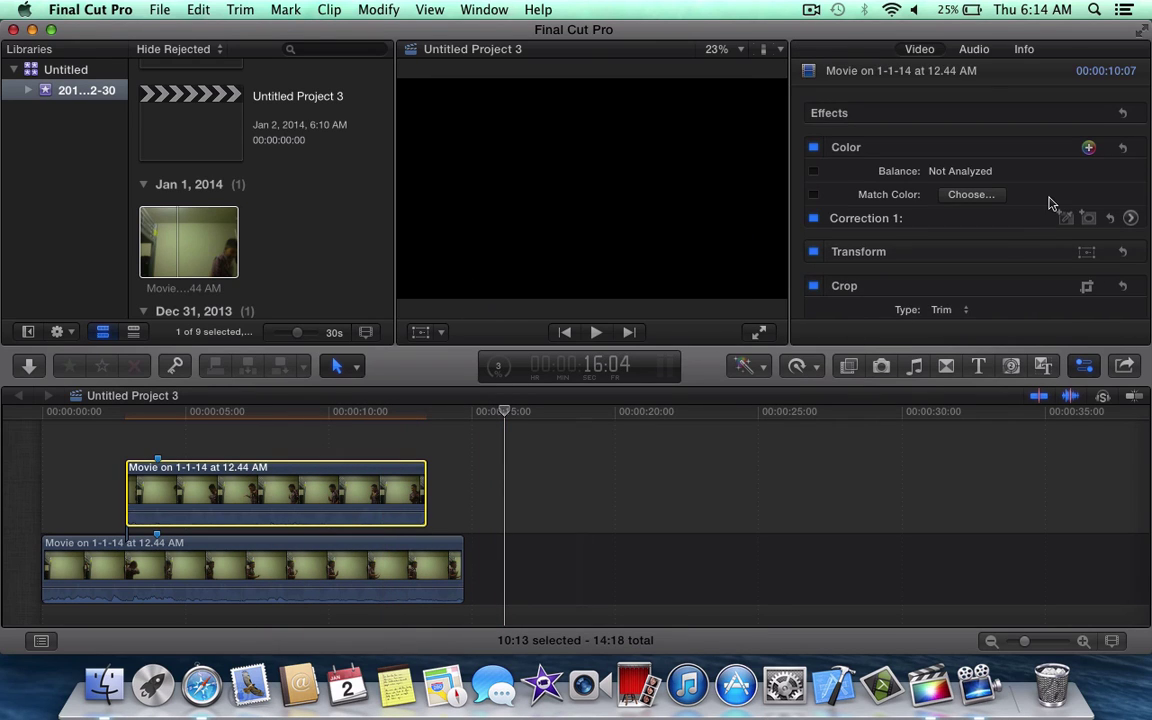
{"action": "scroll", "coordinate": [1049, 204], "scroll_direction": "down", "scroll_amount": 3}
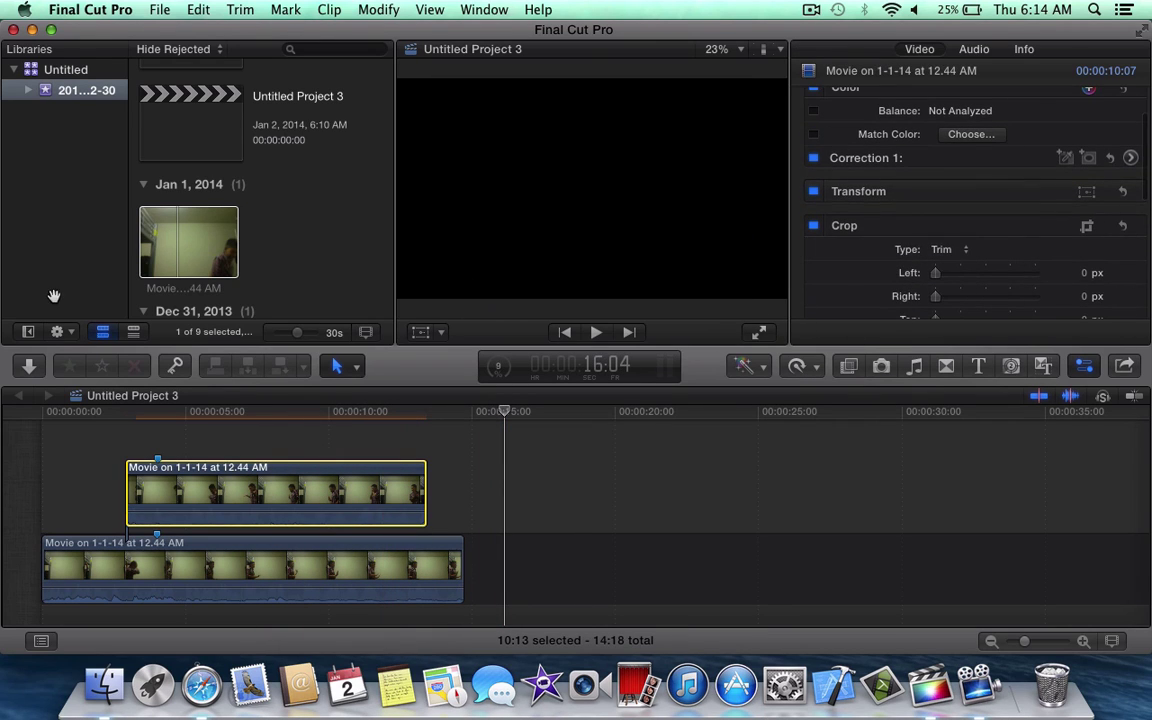
{"action": "left_click", "coordinate": [48, 470]}
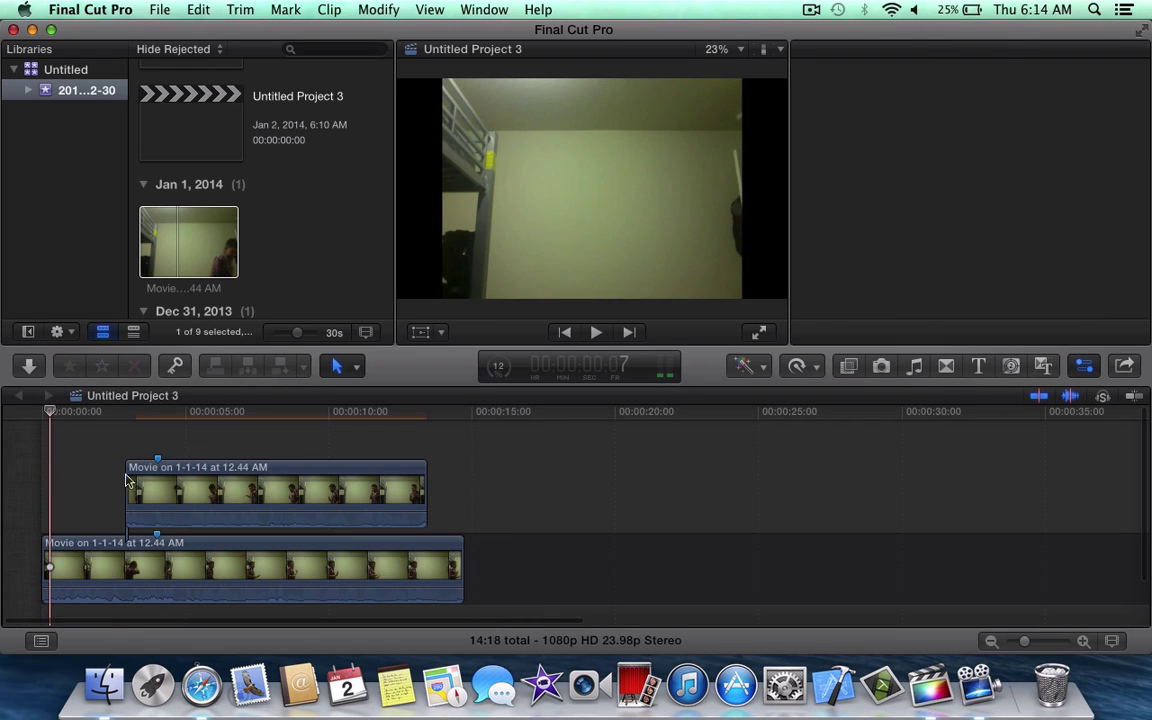
{"action": "left_click", "coordinate": [169, 485]}
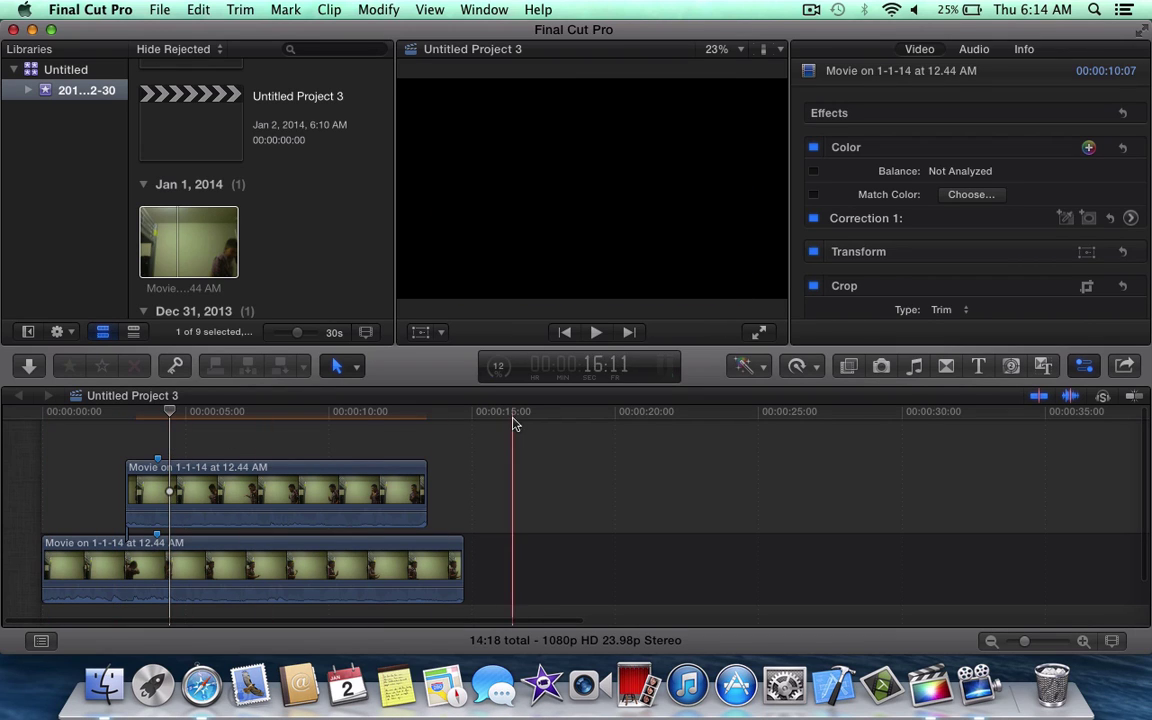
{"action": "scroll", "coordinate": [893, 262], "scroll_direction": "down", "scroll_amount": 3}
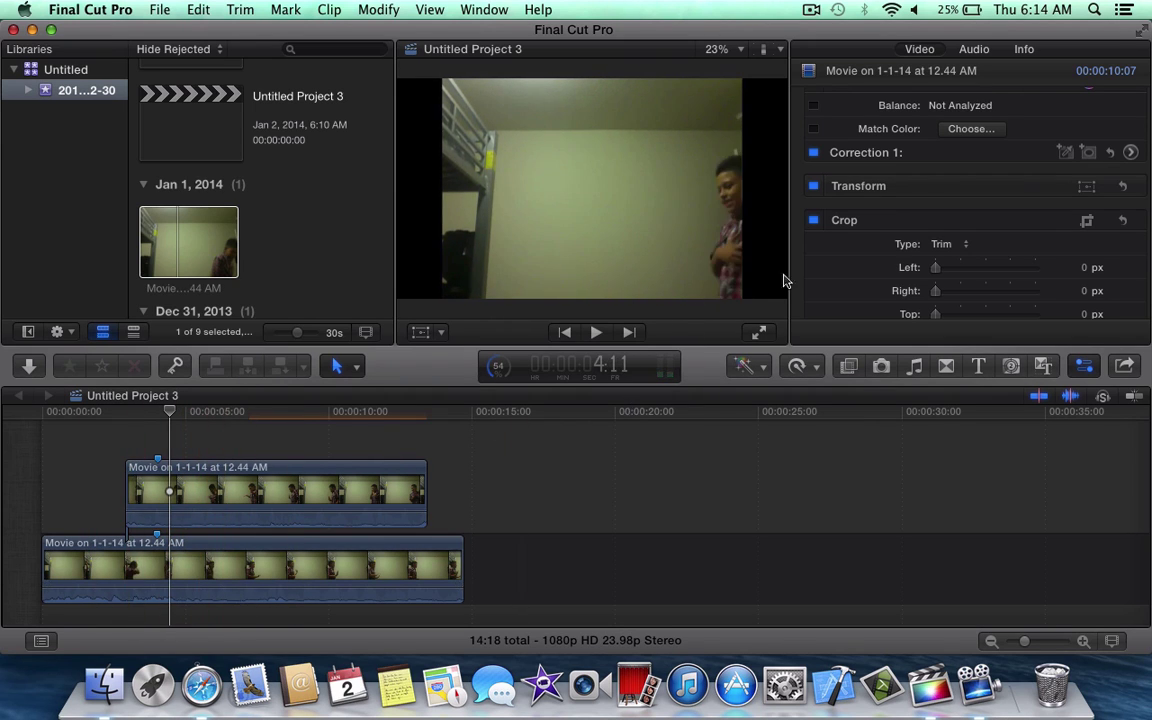
{"action": "left_click_drag", "start_coordinate": [936, 276], "coordinate": [997, 274]}
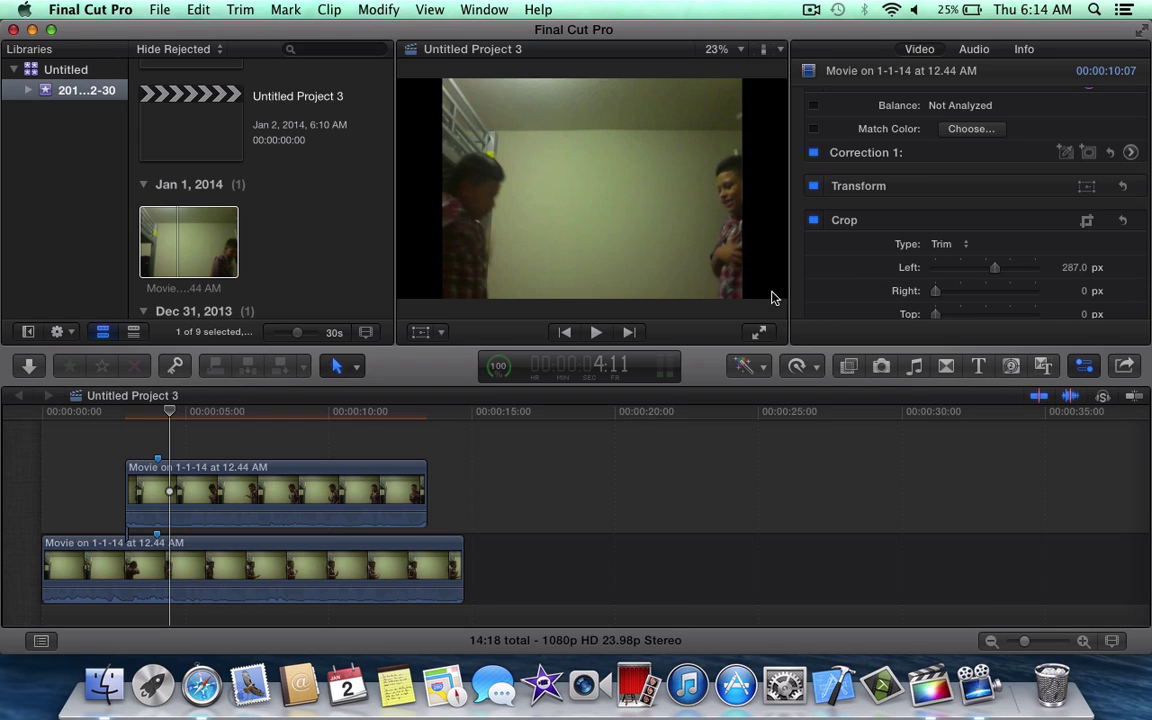
{"action": "left_click", "coordinate": [564, 332]}
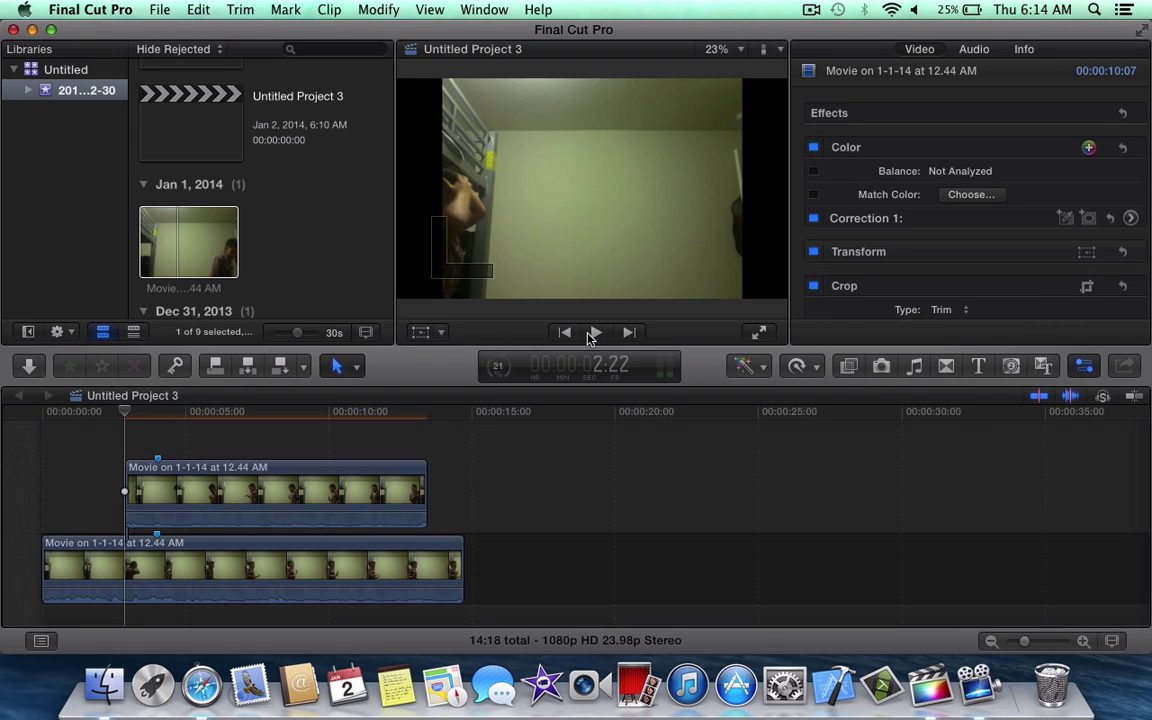
{"action": "left_click", "coordinate": [594, 333]}
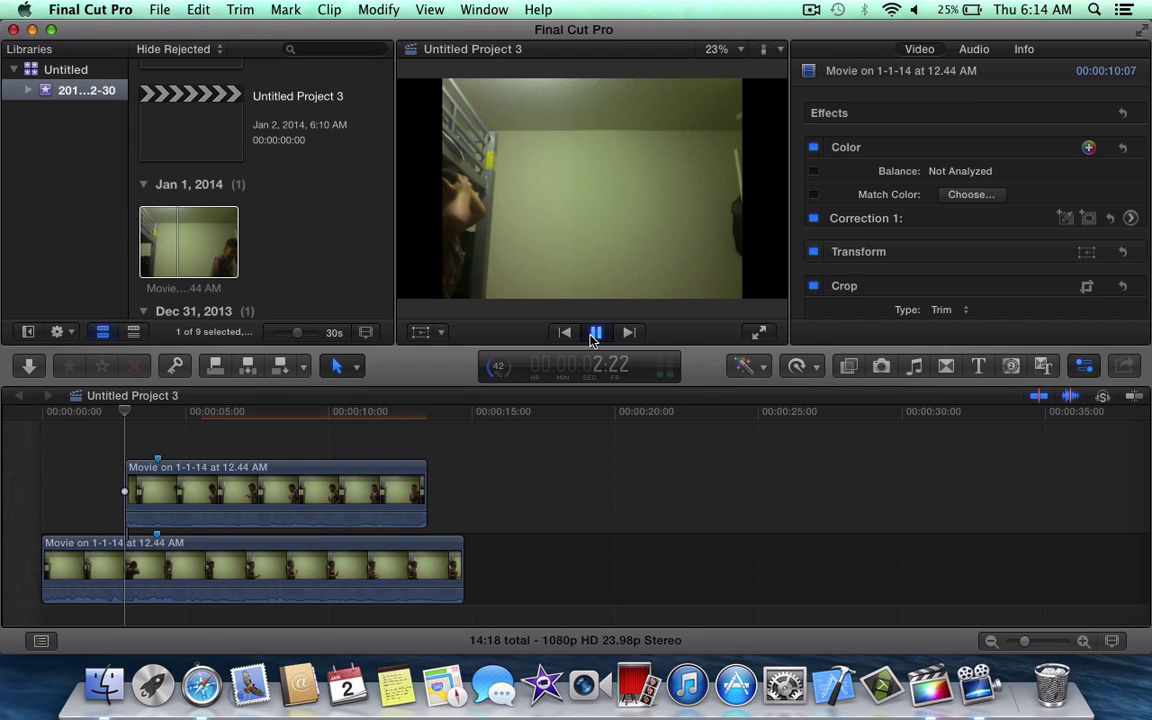
{"action": "left_click", "coordinate": [566, 333]}
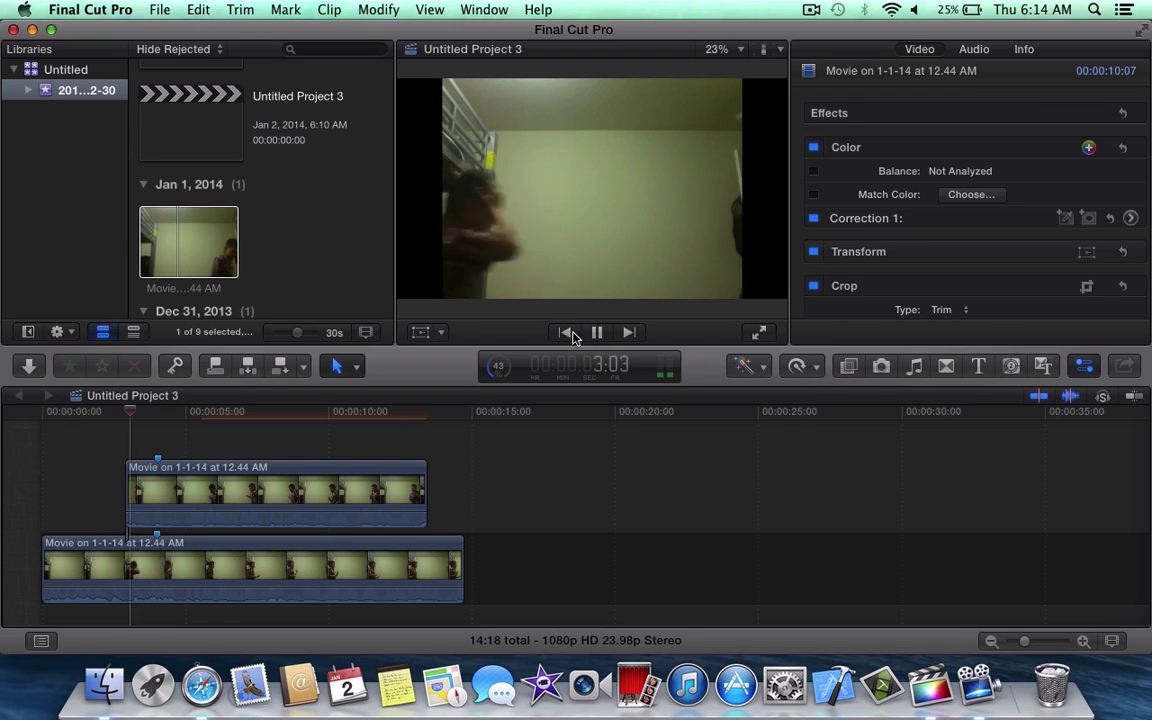
{"action": "left_click", "coordinate": [568, 333]}
{"action": "left_click", "coordinate": [568, 333]}
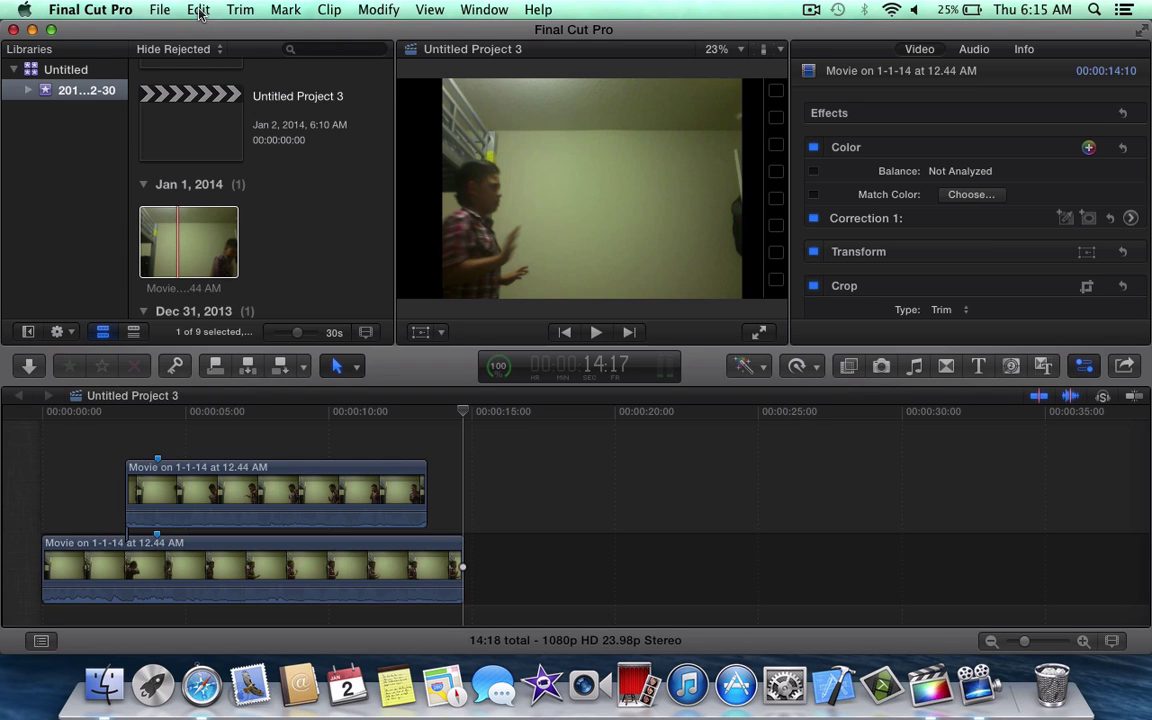
{"action": "left_click", "coordinate": [199, 11]}
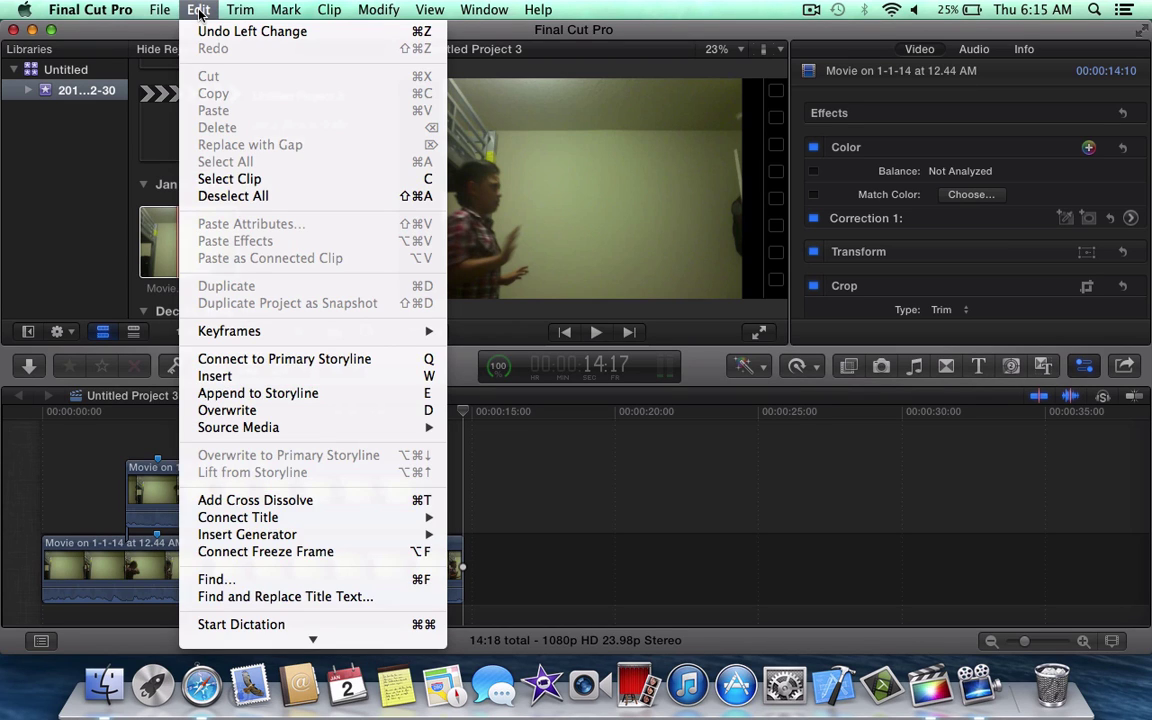
{"action": "mouse_move", "coordinate": [229, 12]}
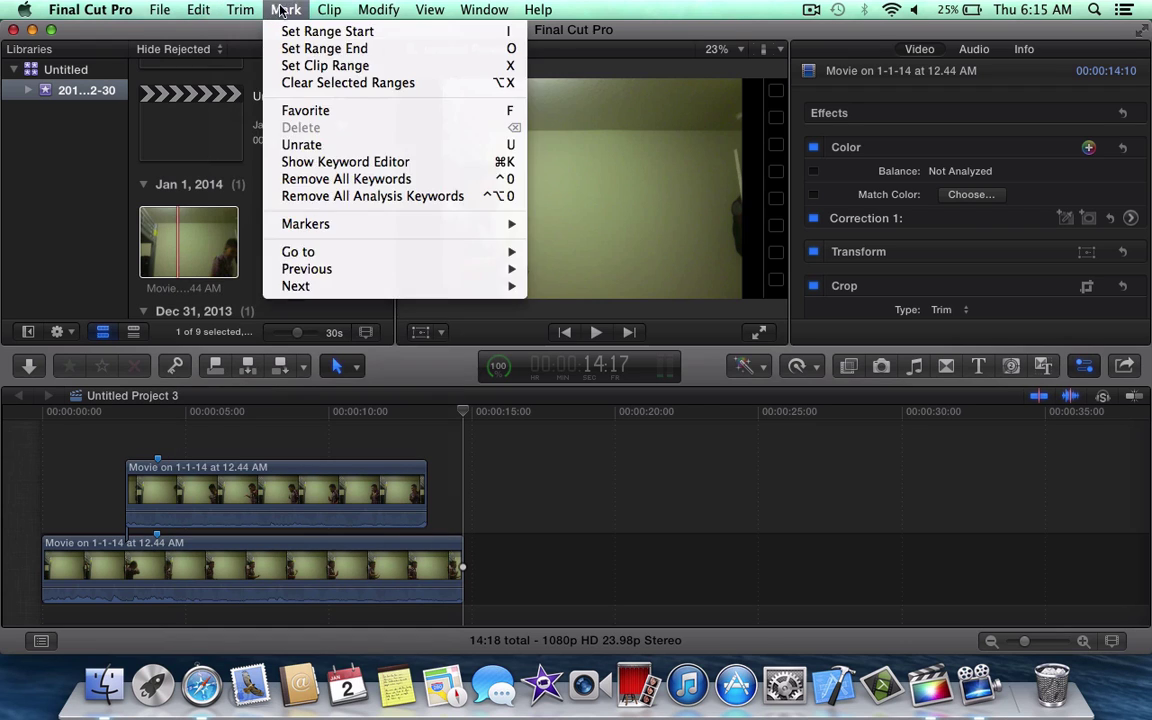
{"action": "left_click", "coordinate": [590, 10]}
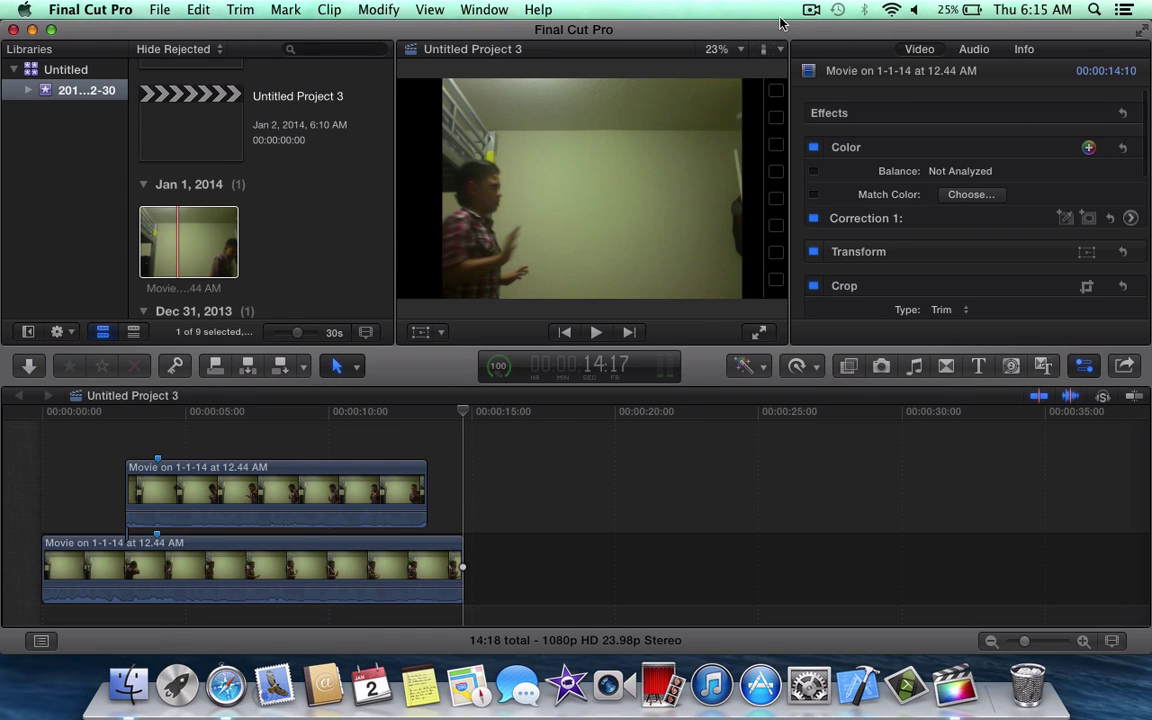